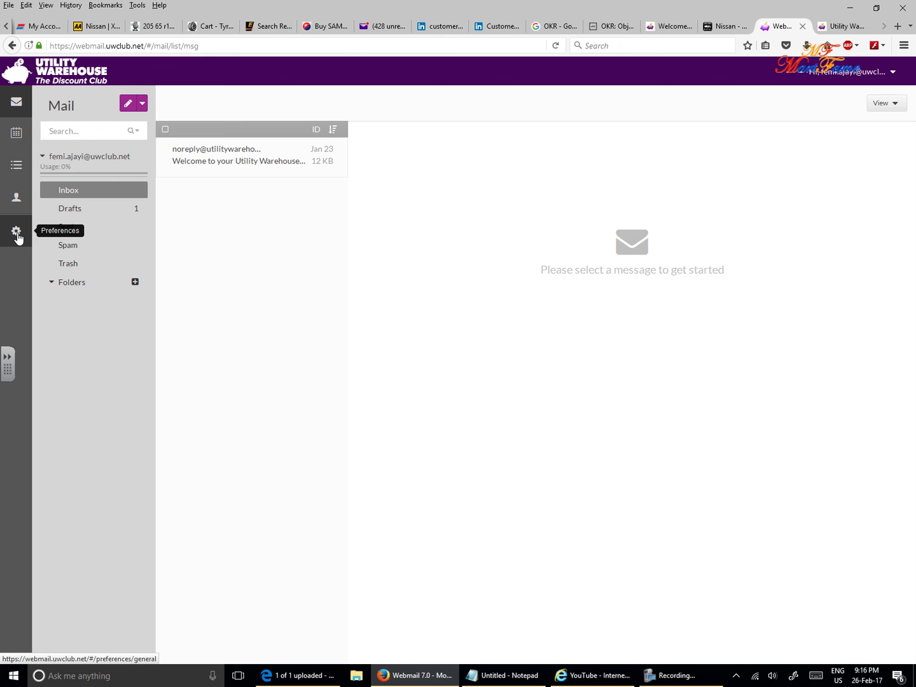
Step: Leave the inbox for Preferences via the sidebar gear, showing the General mail settings
left_click(18, 235)
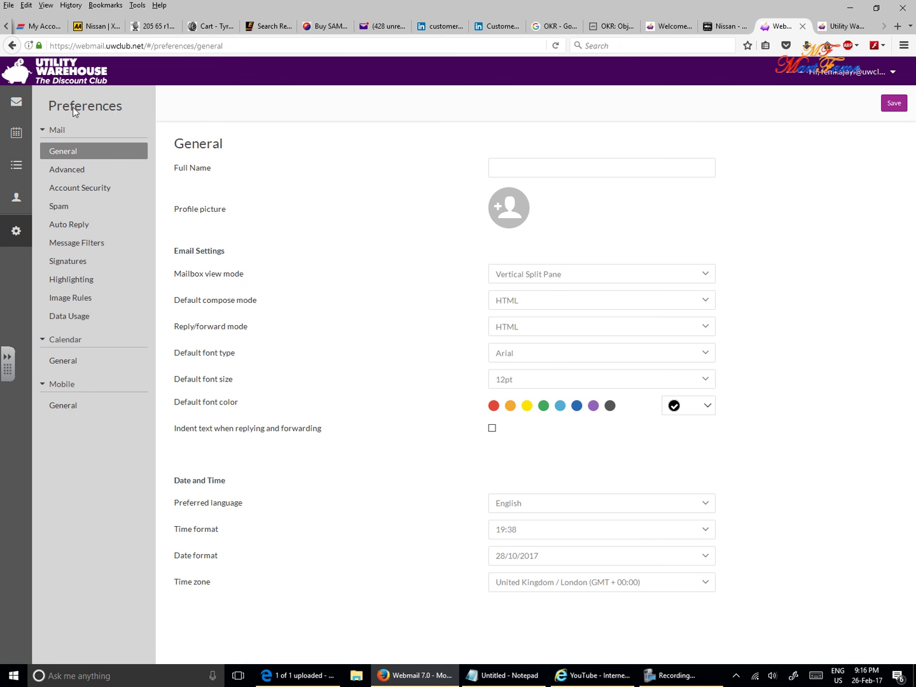
left_click_drag(117, 106, 62, 108)
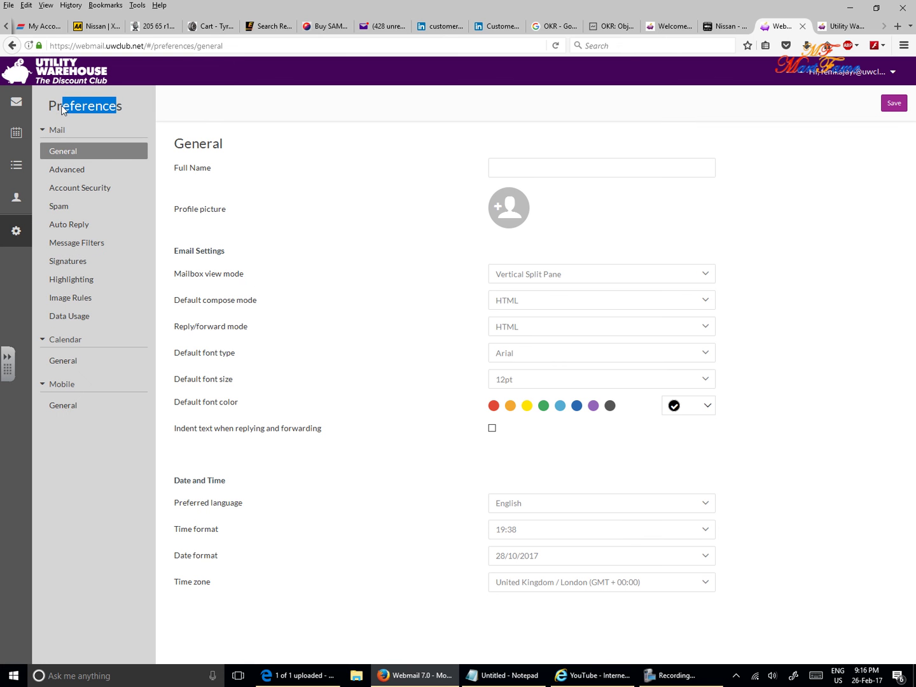
Step: On Account Security, set the security question to 'What is the name of your favorite pet?'
left_click(72, 193)
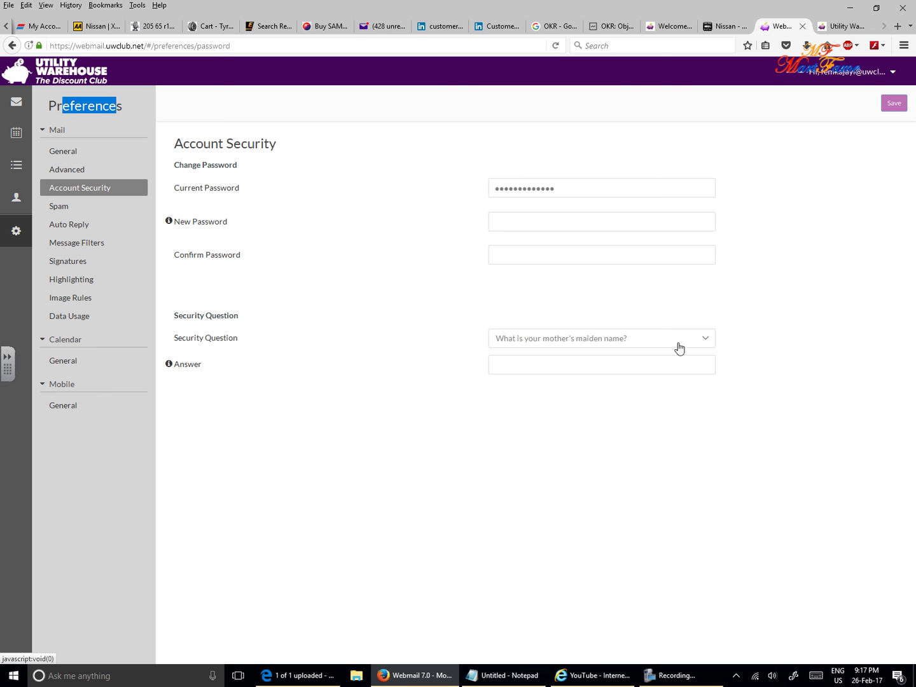
left_click(706, 345)
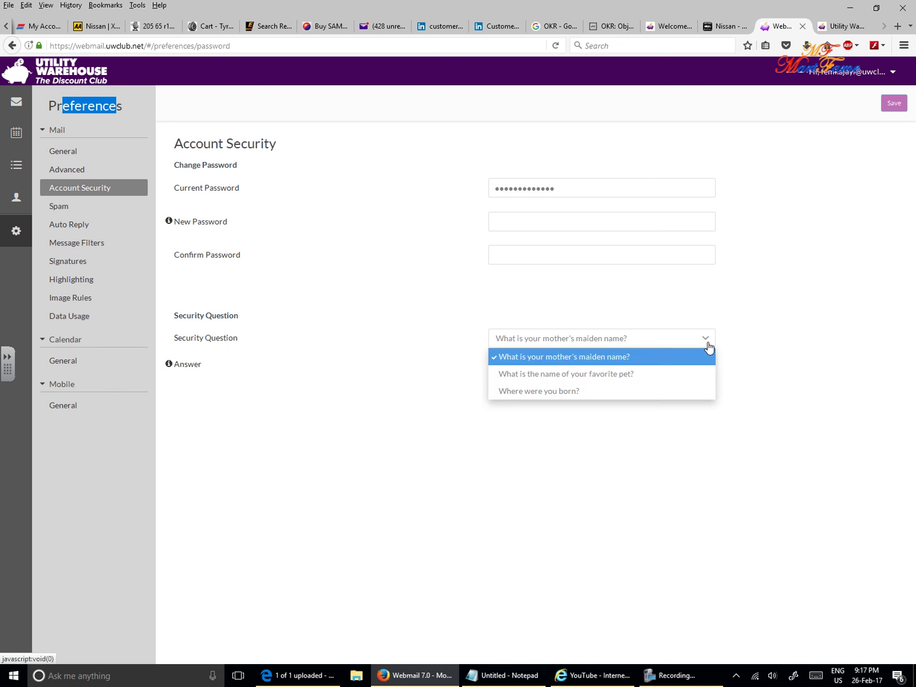
left_click(659, 377)
left_click(628, 368)
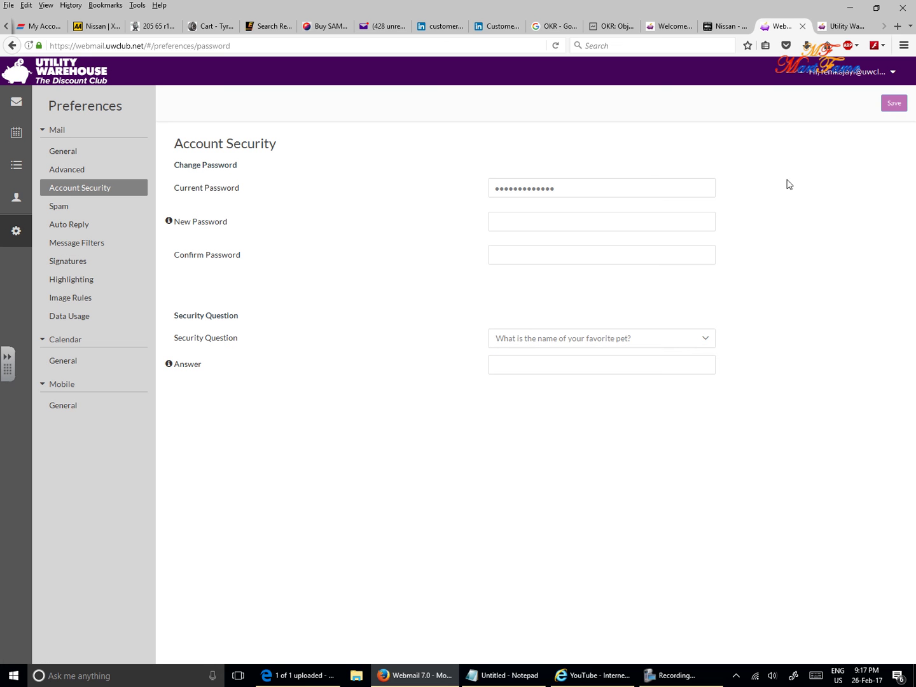